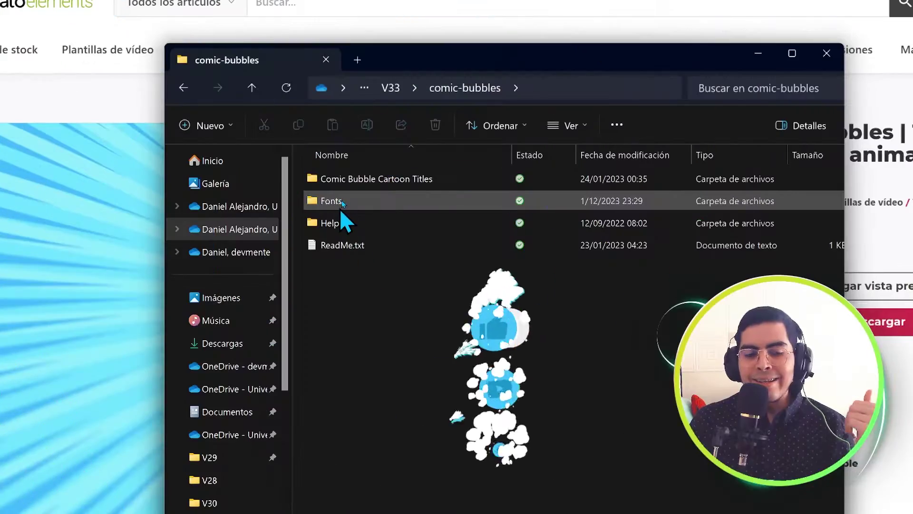
- Open the comic-bubbles pack's ReadMe.txt in Notepad to read the instructions
mouse_move(343, 231)
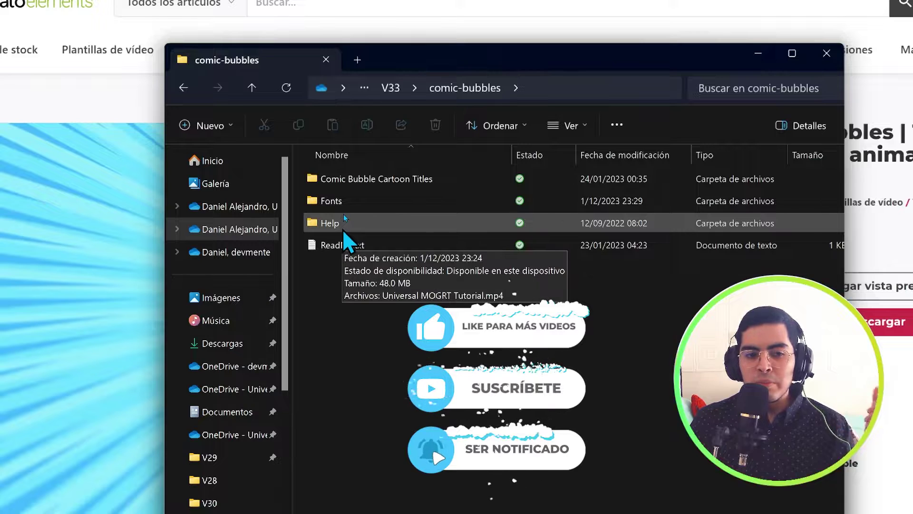
left_click(334, 249)
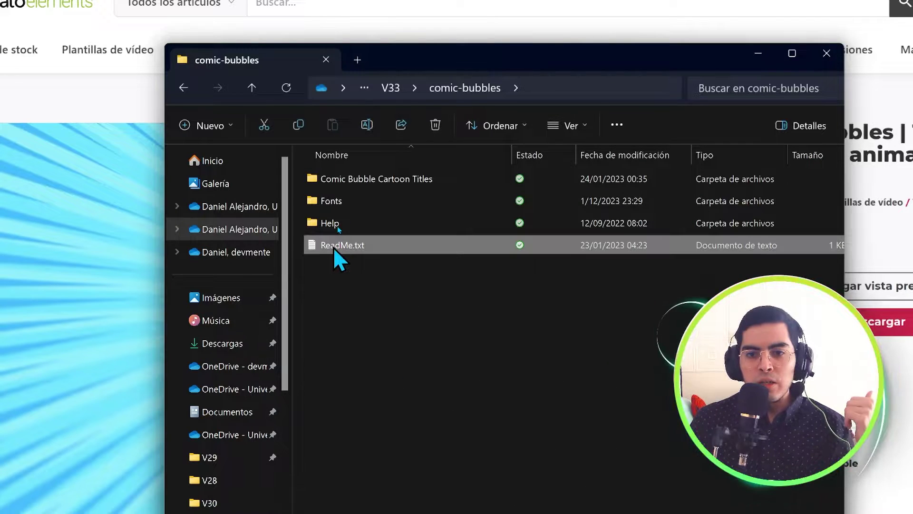
double_click(334, 248)
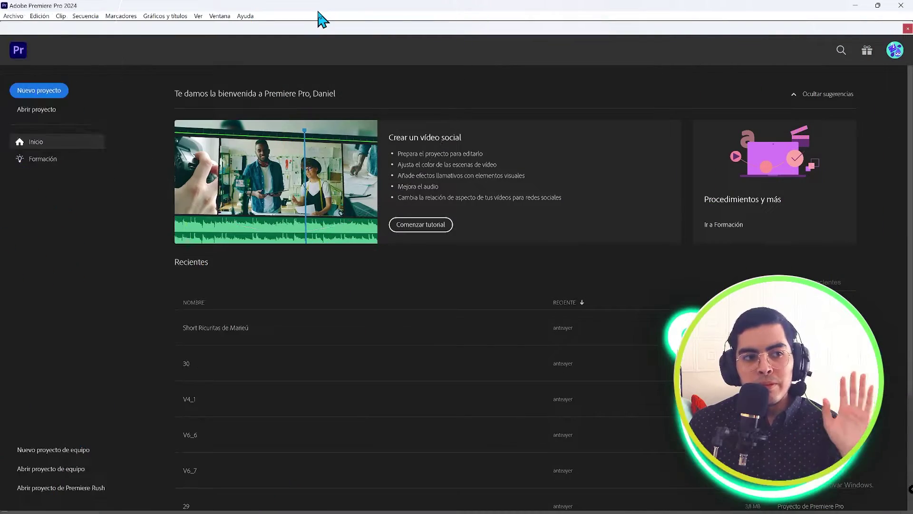
- Create a new Premiere Pro project named 'Títulie' saved in the V33 folder
left_click(46, 97)
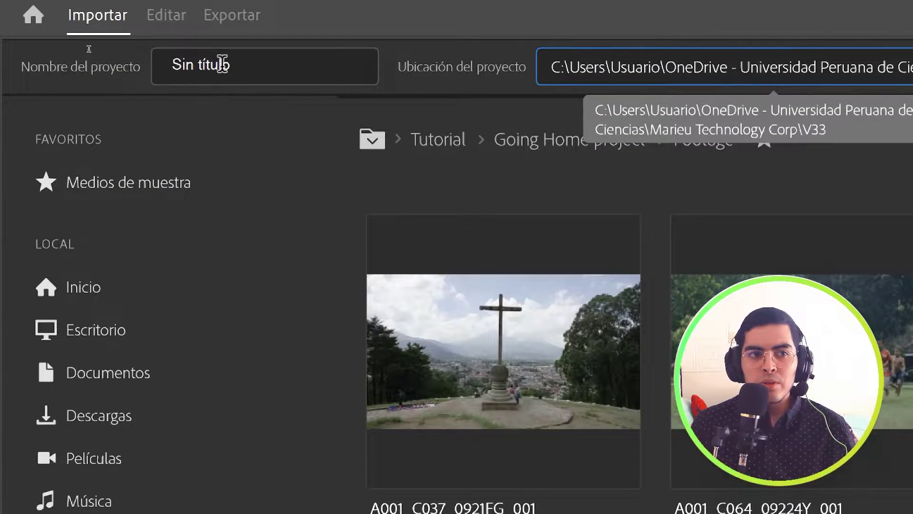
left_click(222, 64)
type("Títul")
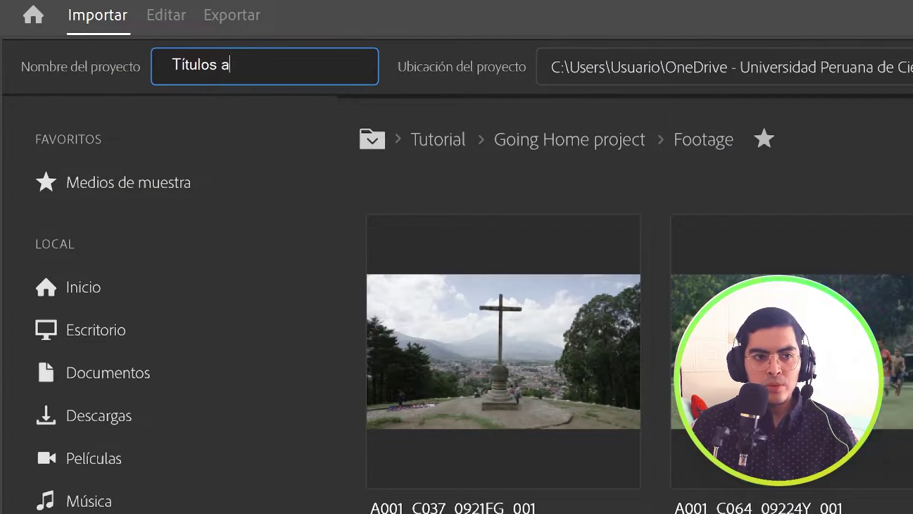
type("ieu")
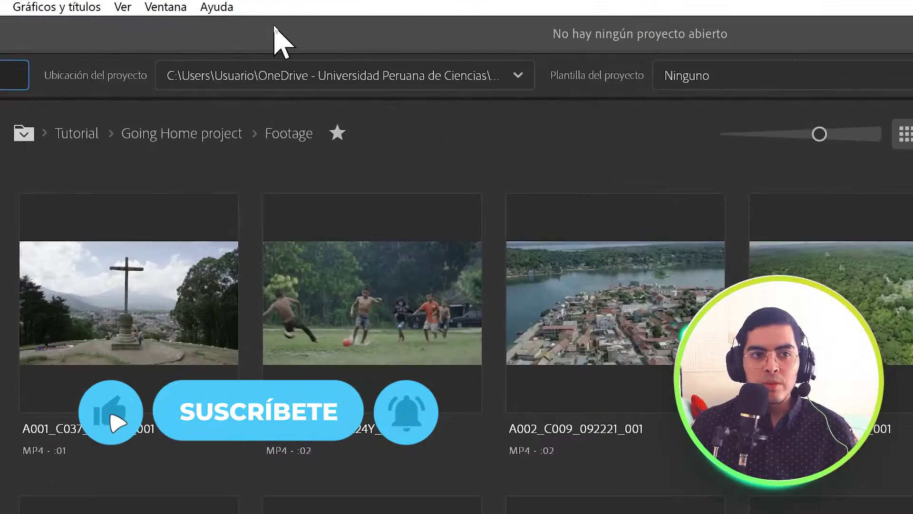
left_click(243, 73)
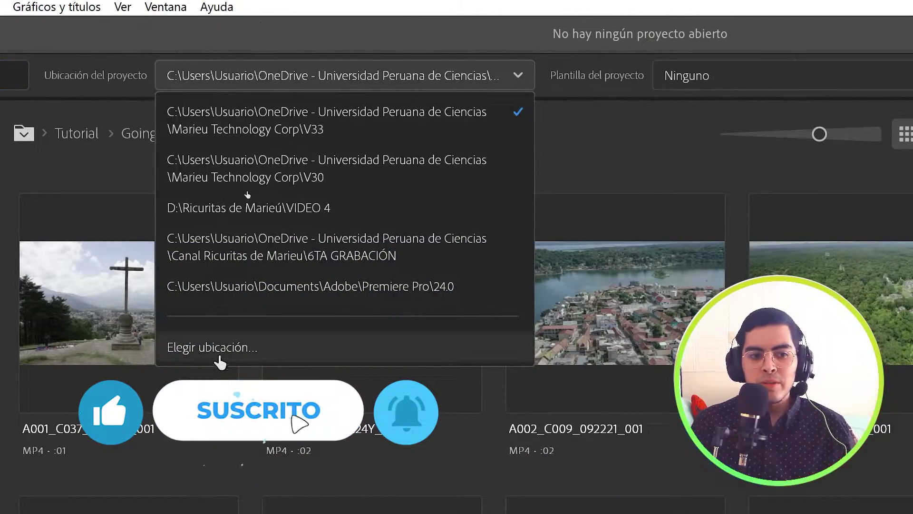
left_click(219, 349)
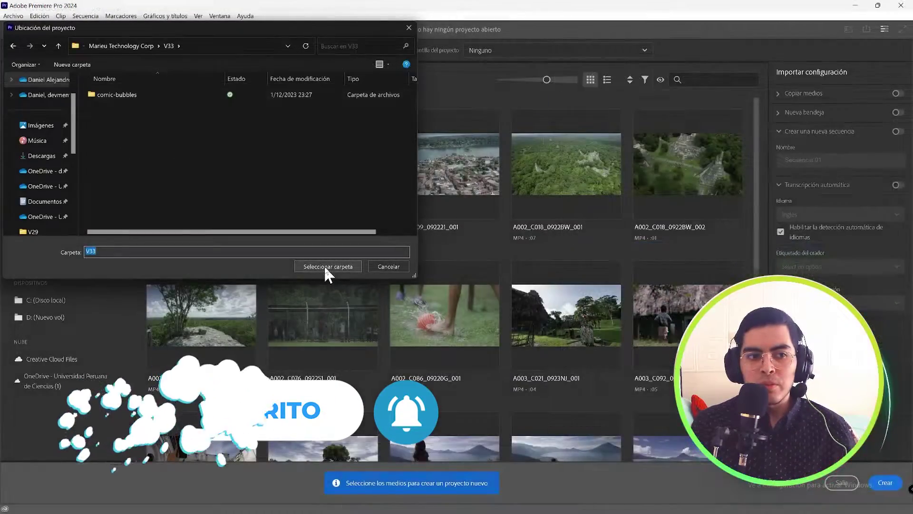
left_click(323, 263)
left_click(883, 471)
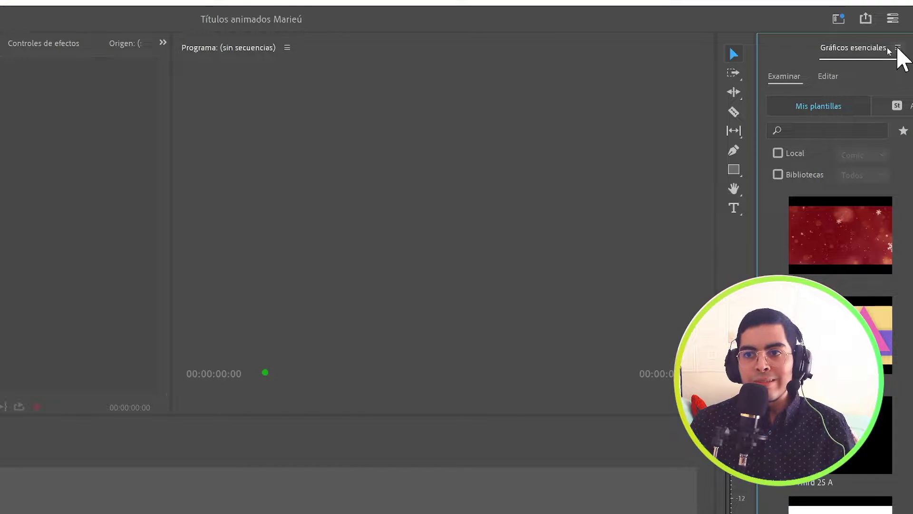
- Add the Comic Bubble Cartoon Titles folder as an extra Essential Graphics template folder
left_click(898, 48)
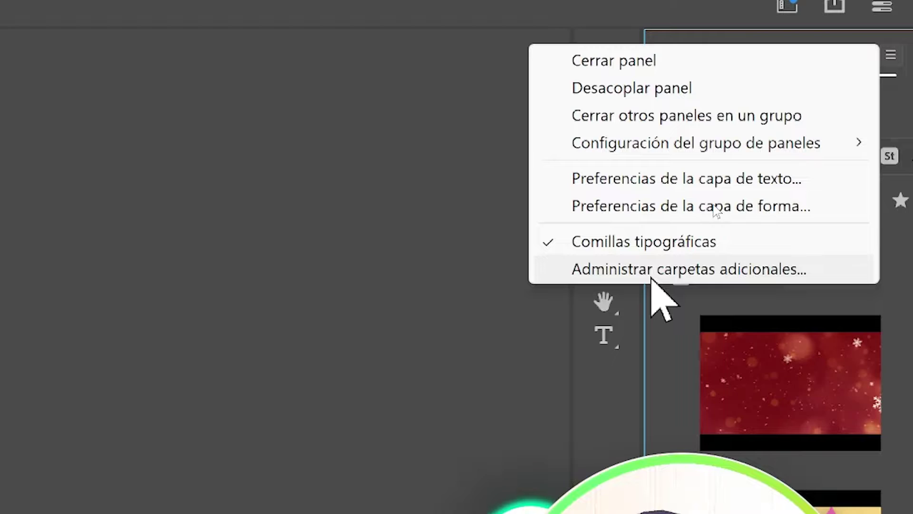
left_click(654, 271)
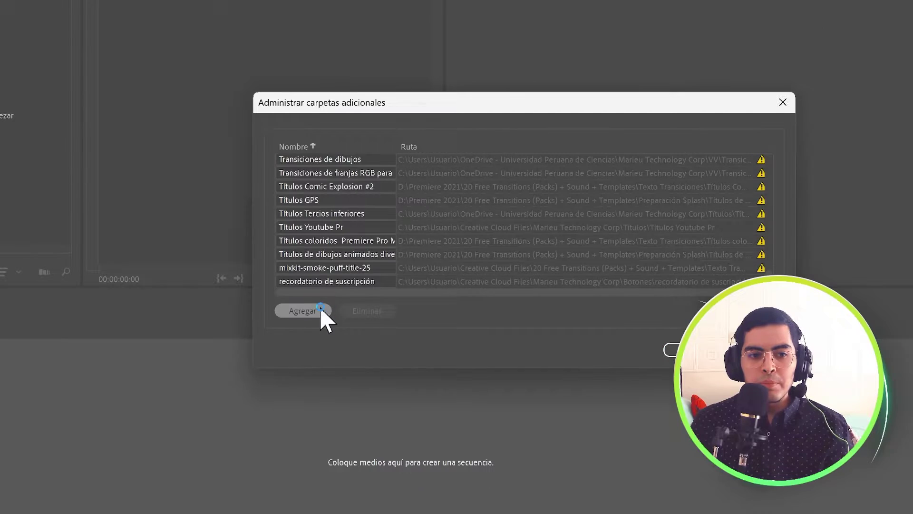
left_click(221, 349)
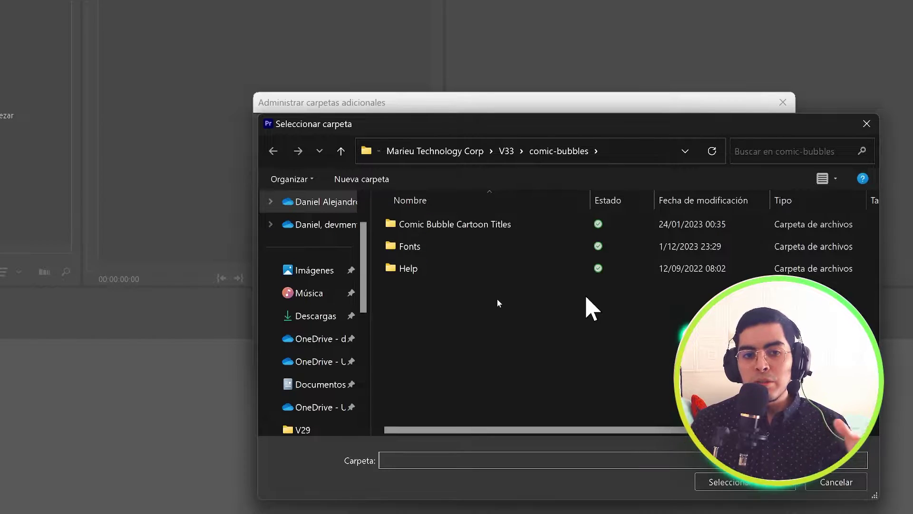
left_click(455, 224)
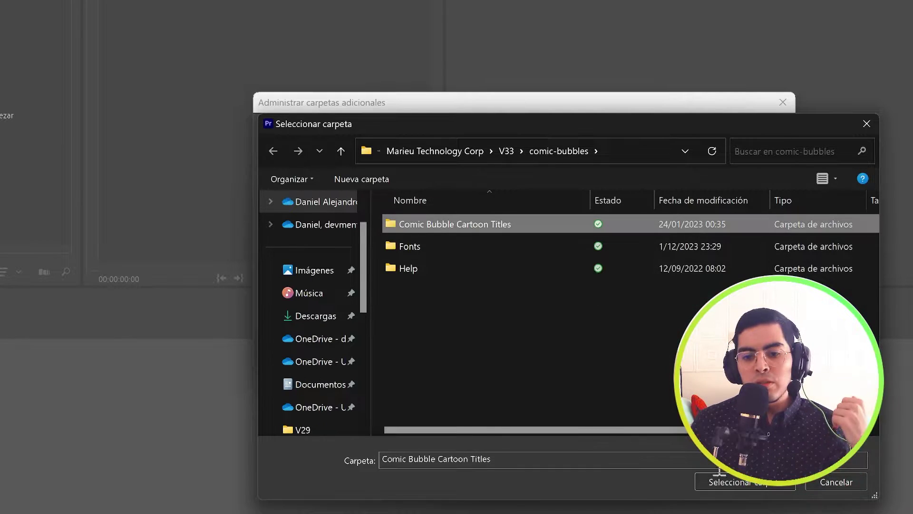
left_click(725, 481)
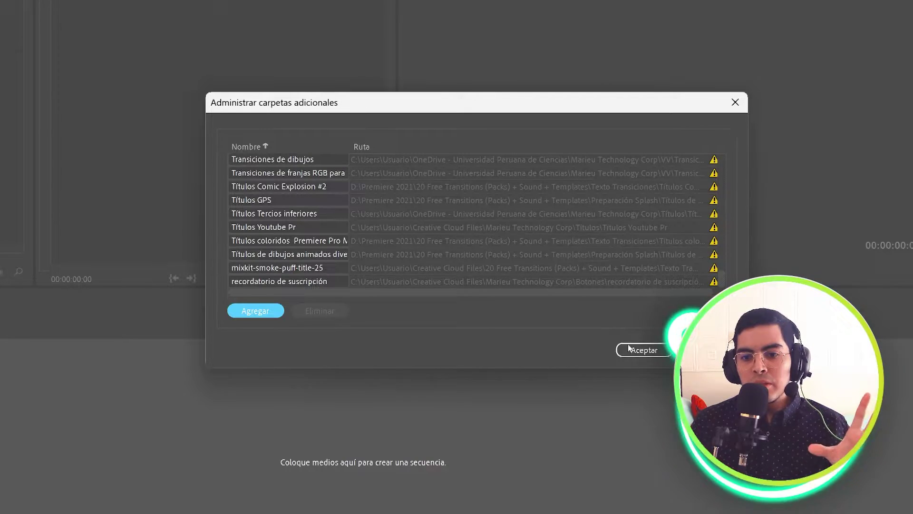
left_click(645, 349)
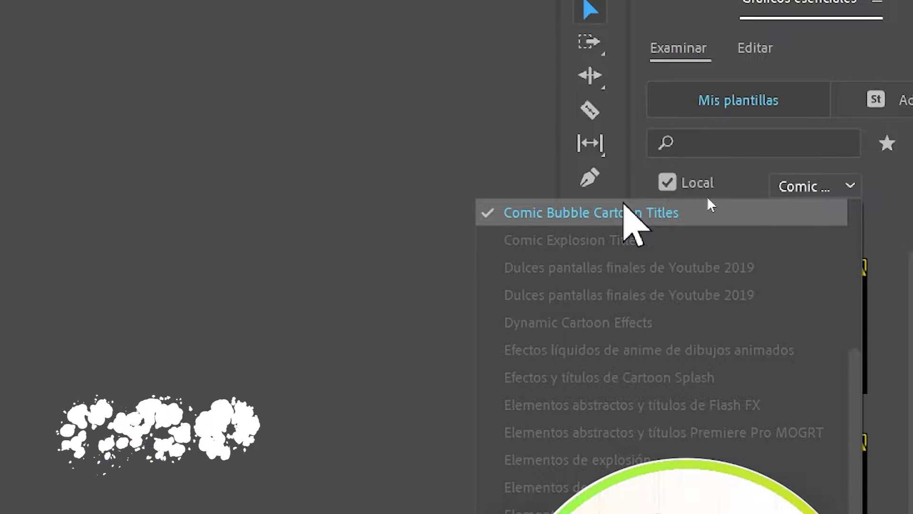
- Browse the Comic Bubble Cartoon Titles templates and open Comic Bubble 10's options, revealing missing fonts
left_click(708, 201)
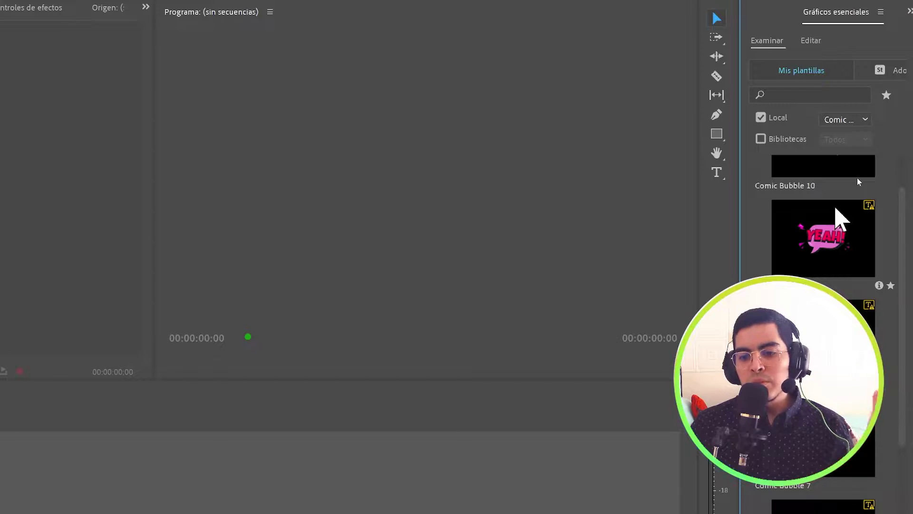
scroll(858, 180, "down", 2)
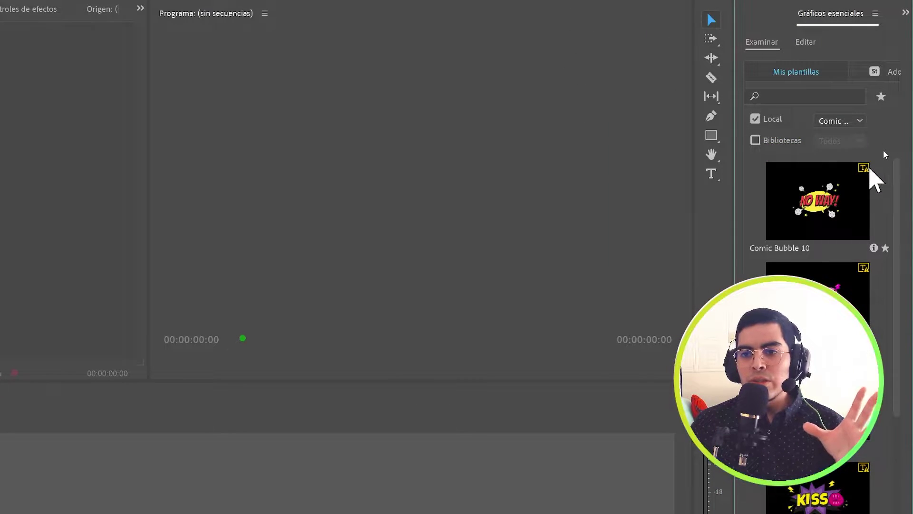
right_click(866, 173)
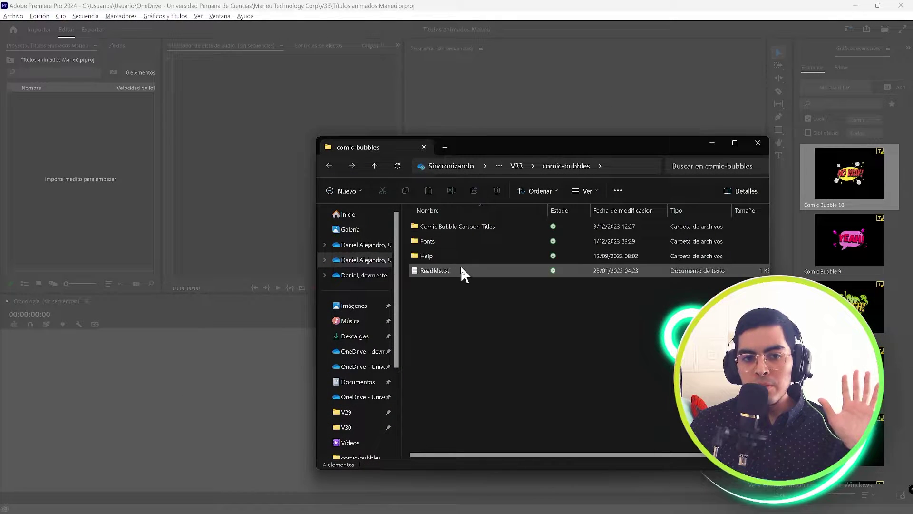
- Reopen ReadMe.txt to find the font download links
double_click(465, 269)
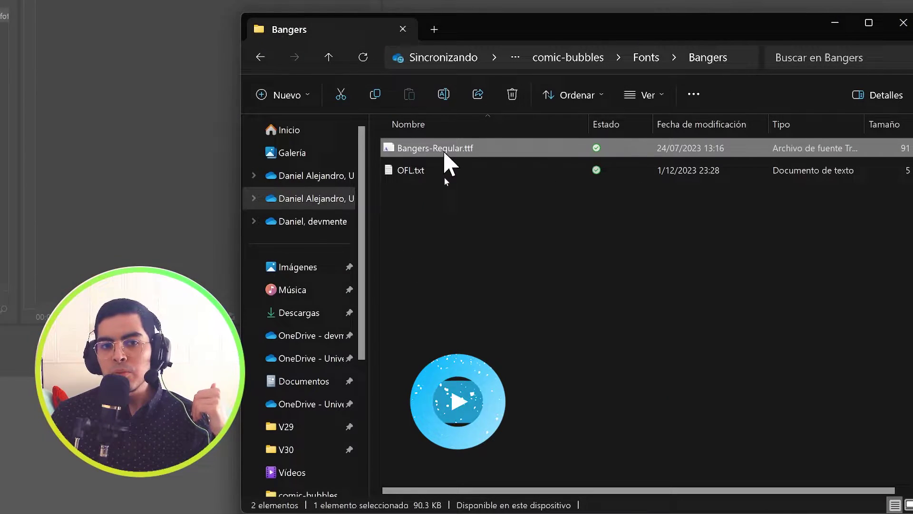
- Inspect the Bangers, Luckiest_Guy and Seymour_One font archives in the pack's Fonts folder
mouse_move(445, 153)
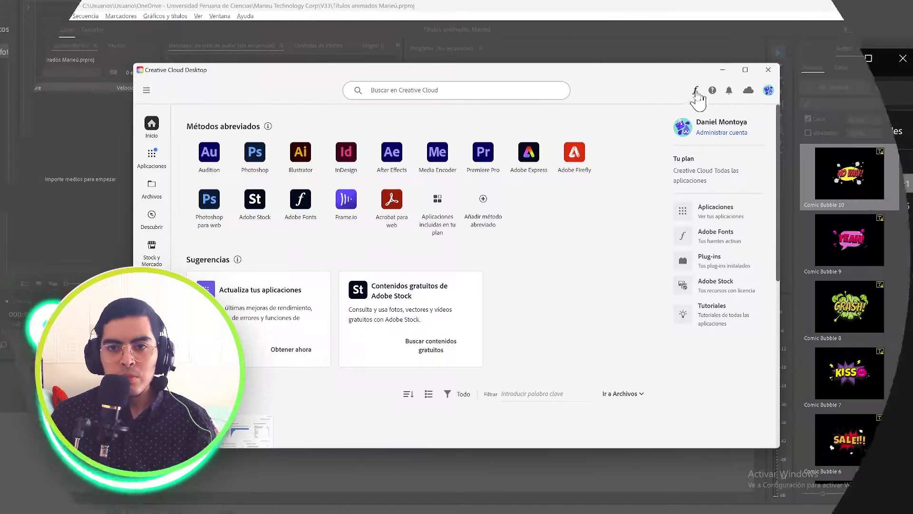
- Upload the Luckiest Guy and Seymour One font files in Creative Cloud and dismiss the missing-fonts warning
left_click(694, 94)
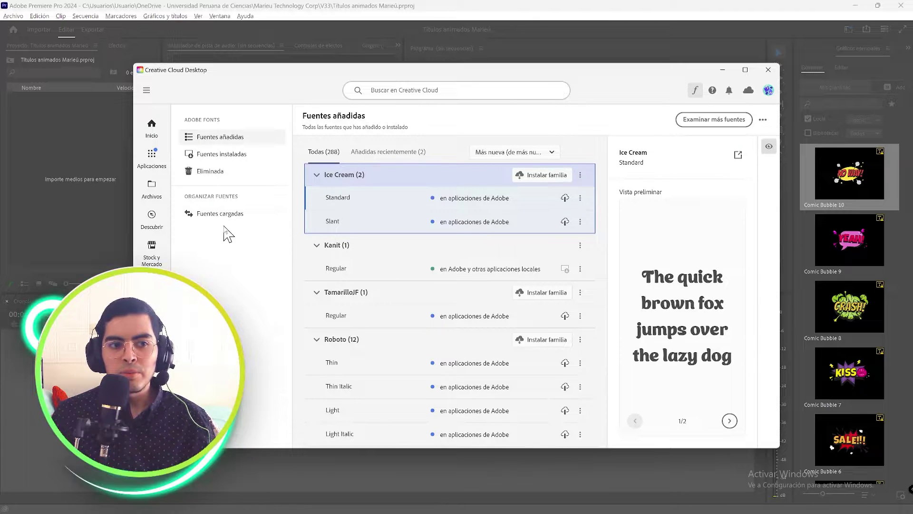
left_click(221, 214)
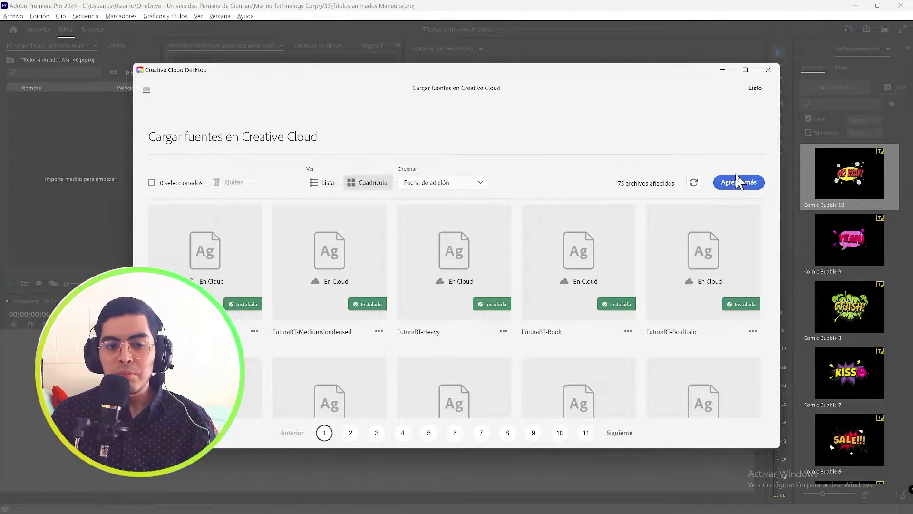
left_click(737, 183)
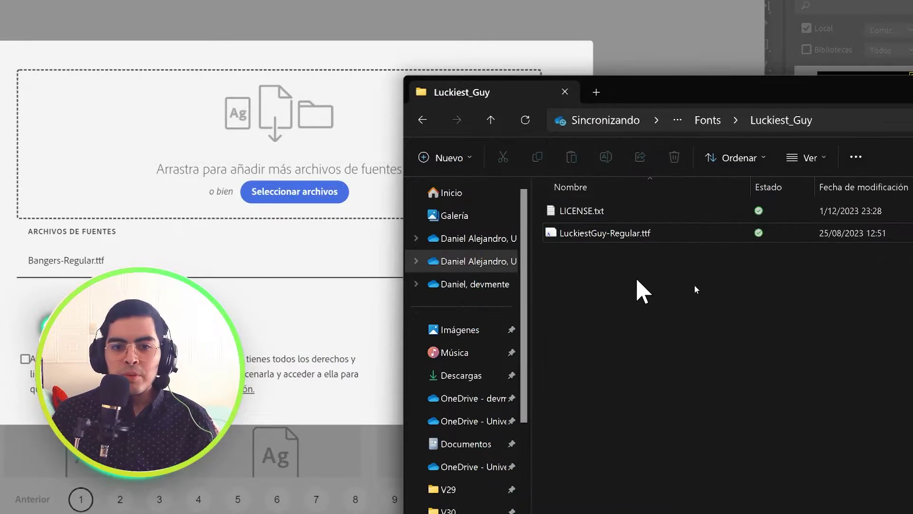
left_click(626, 235)
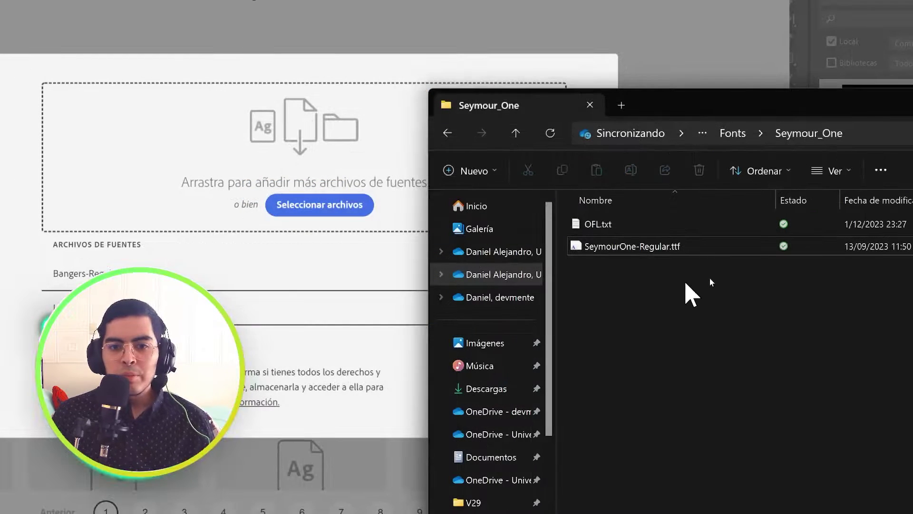
left_click(639, 252)
left_click_drag(639, 252, 291, 344)
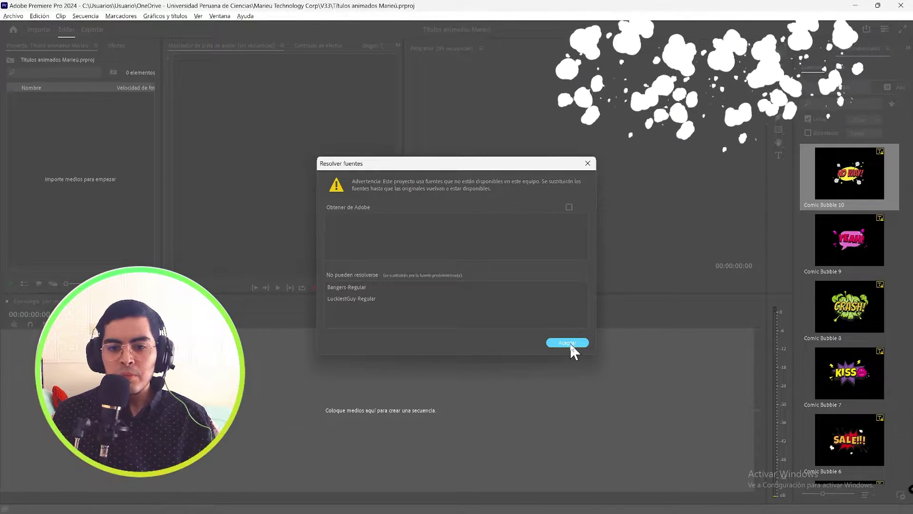
left_click(569, 343)
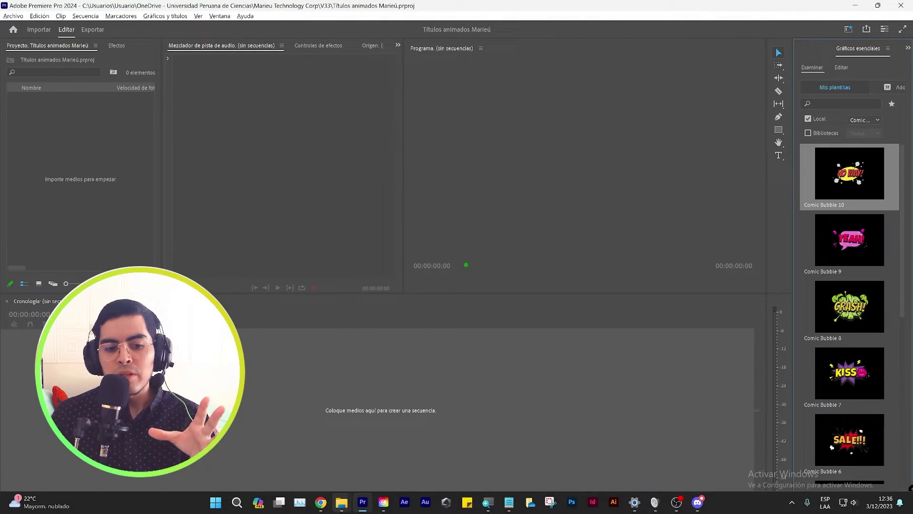
- Import the Short Ricuritas de Marieú project and open its Firma Correo Marieú sequence
mouse_move(348, 507)
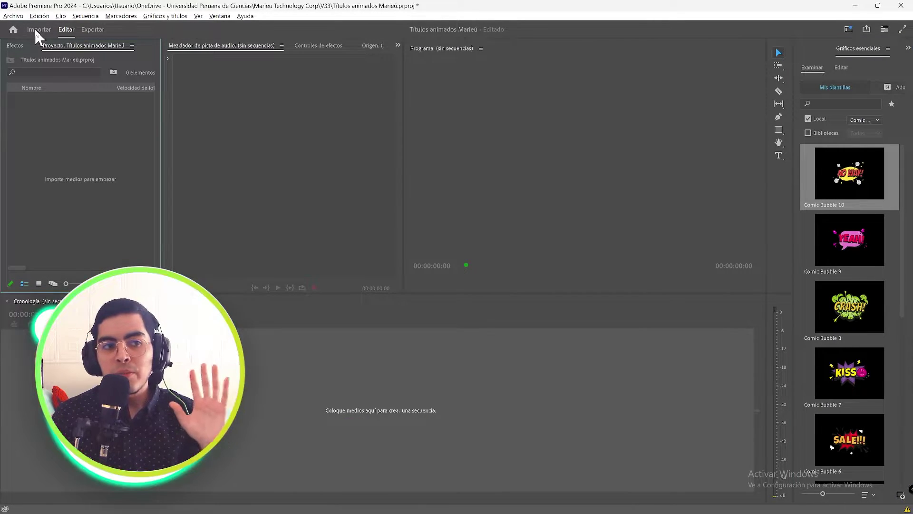
double_click(20, 178)
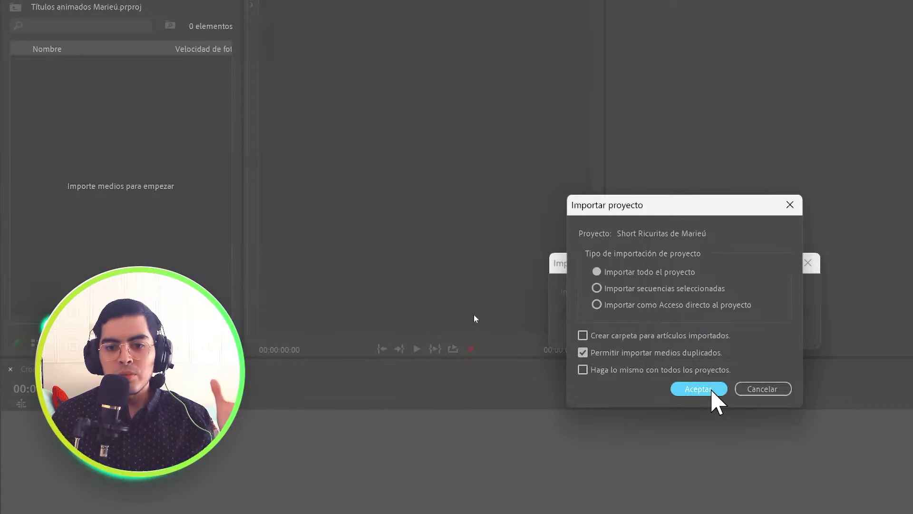
left_click(712, 389)
double_click(58, 222)
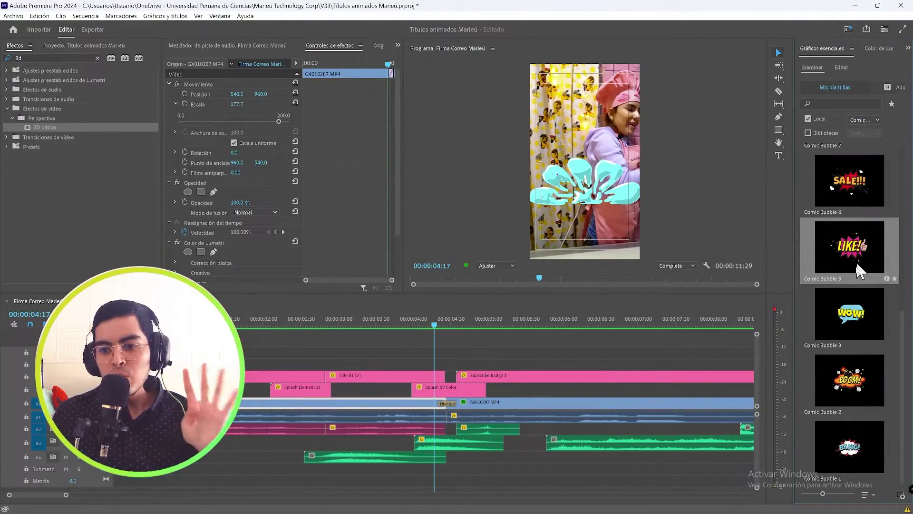
- Place the Comic Bubble 4 title on a track above the footage and preview up to the OMG bubble
scroll(855, 260, "up", 5)
left_click_drag(414, 327, 288, 367)
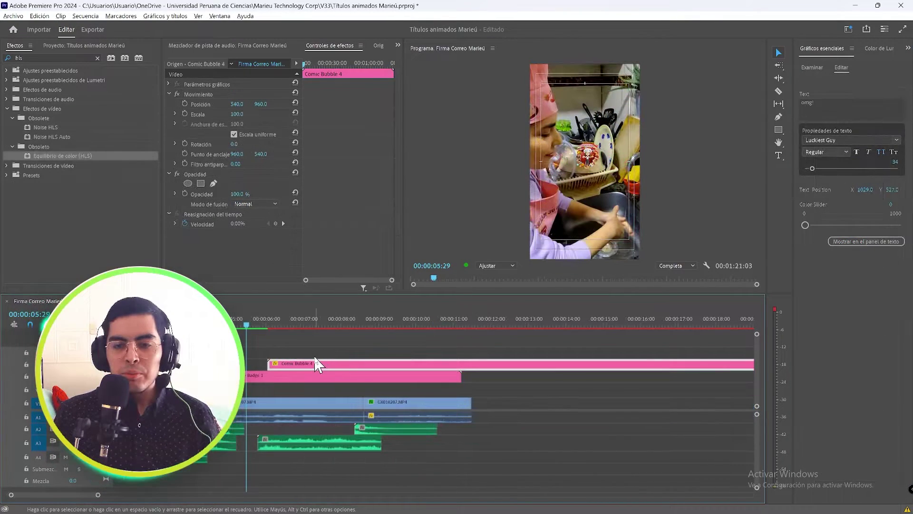
left_click(255, 324)
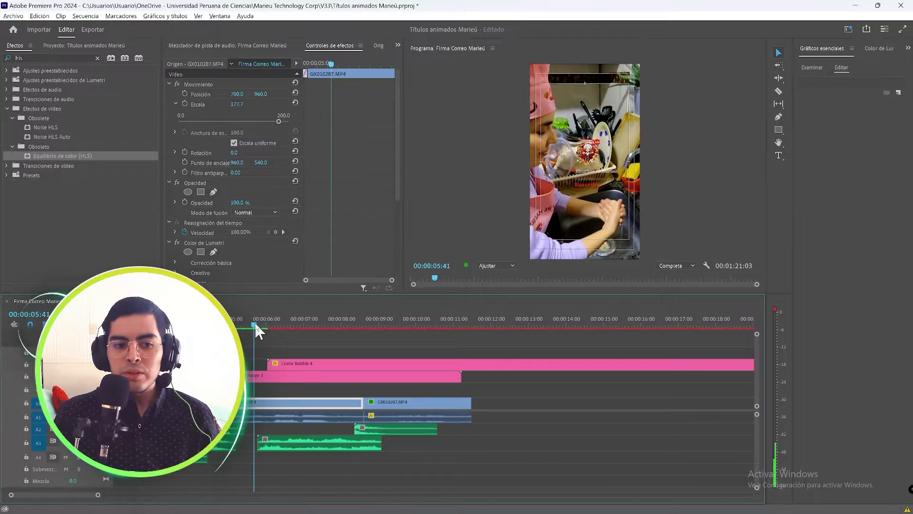
left_click_drag(255, 323, 427, 324)
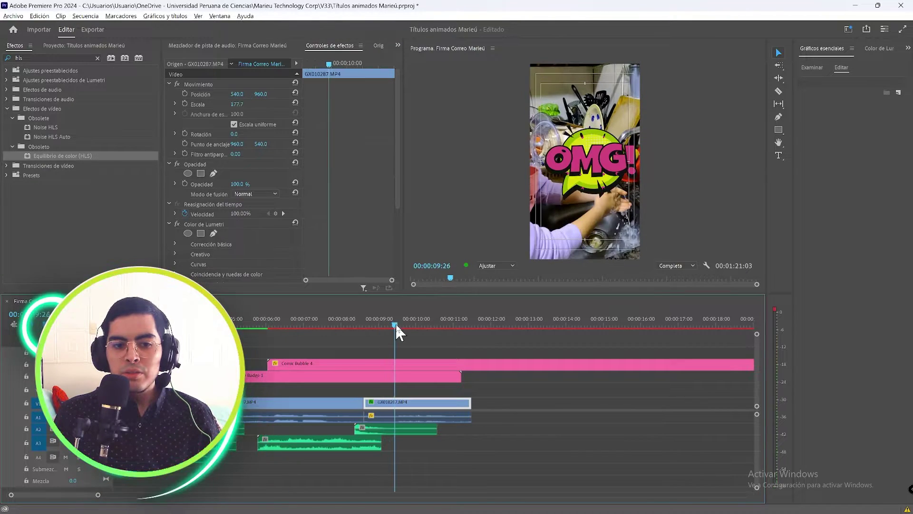
- Split the Comic Bubble 4 clip just past the playhead and select its right-hand piece
left_click(405, 365)
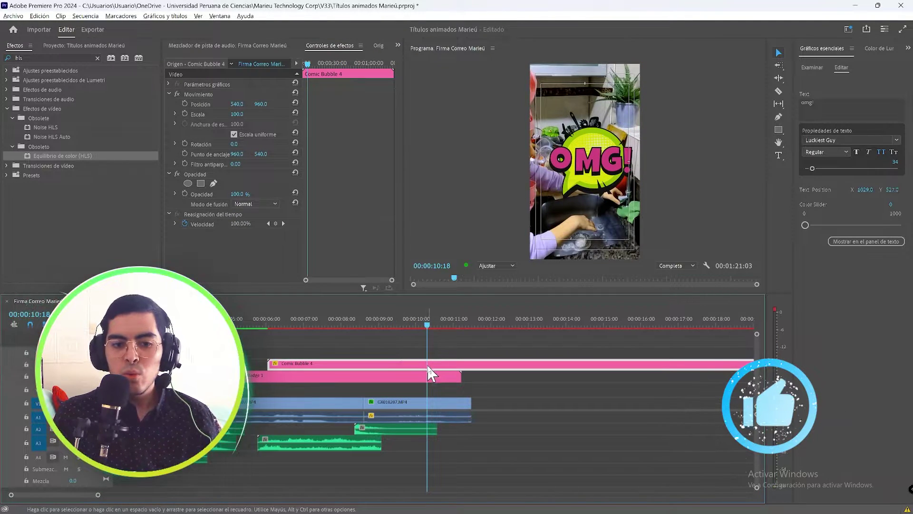
key("Right")
key("Right")
key("Right")
key("ctrl+k")
left_click(450, 371)
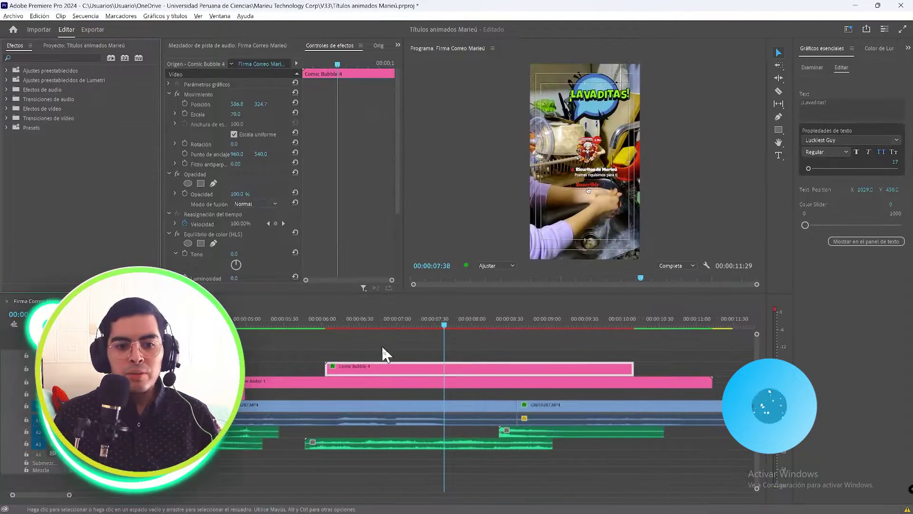
- Scale the bubble to 70, raise it to the top, and set the ¡Lavaditas! text Y to 450
left_click(325, 324)
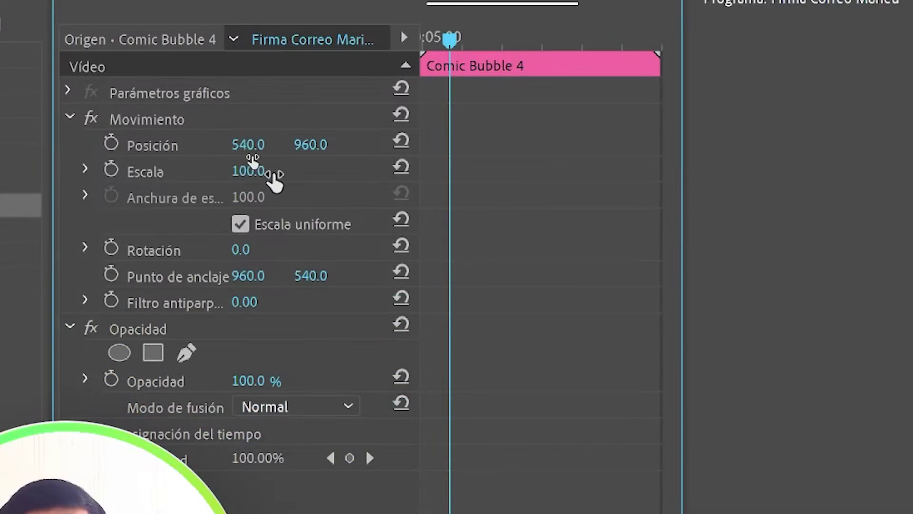
type("70")
left_click(142, 109)
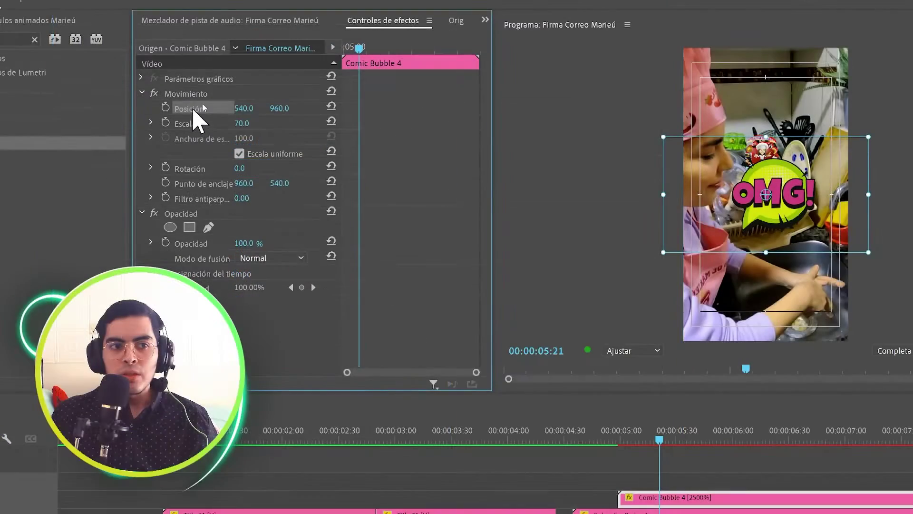
left_click_drag(775, 255, 773, 165)
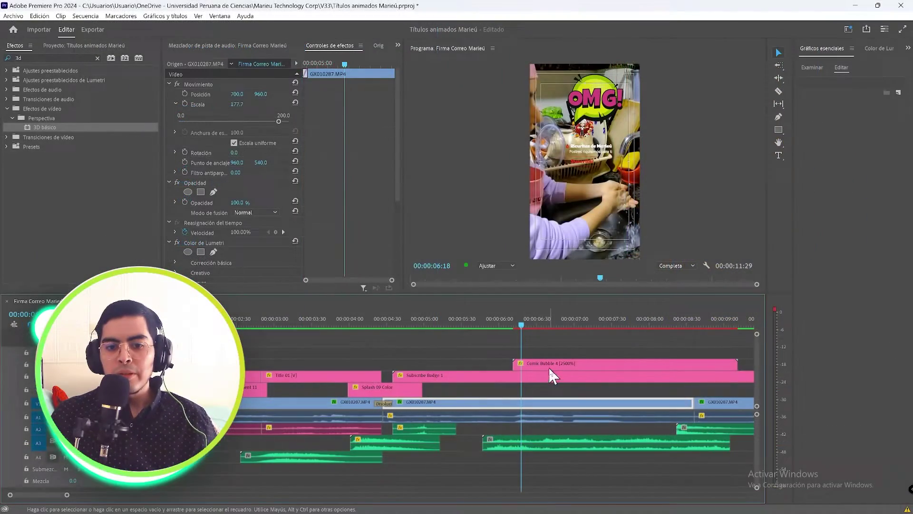
left_click(550, 366)
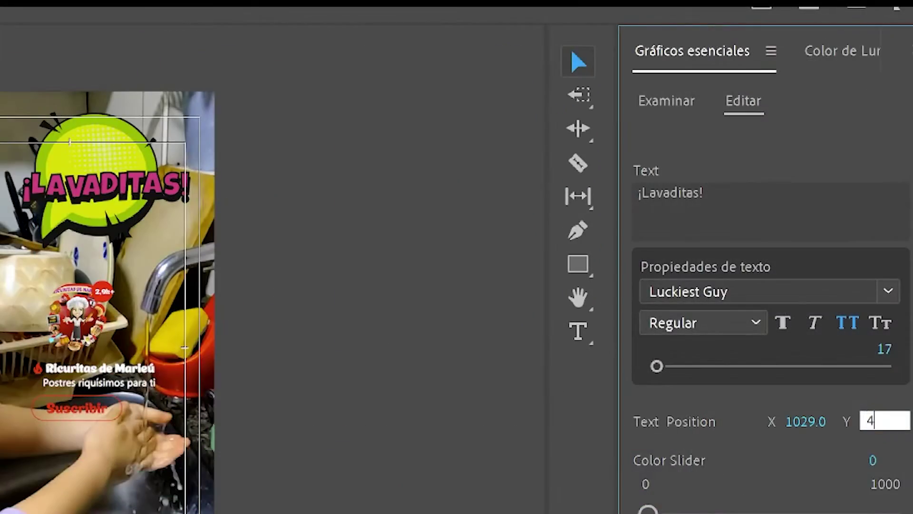
key("Return")
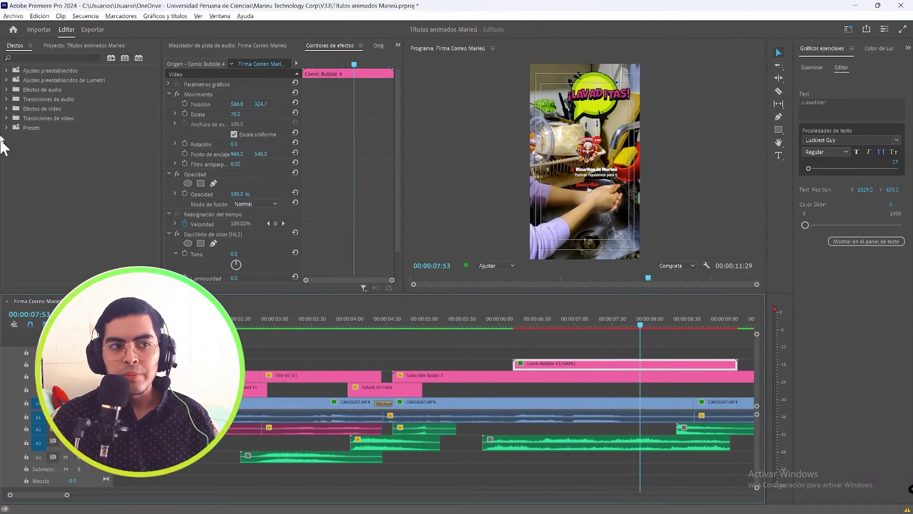
- Search 'hls' and apply the Equilibrio de color (HLS) effect to the Comic Bubble 4 clip
left_click(30, 58)
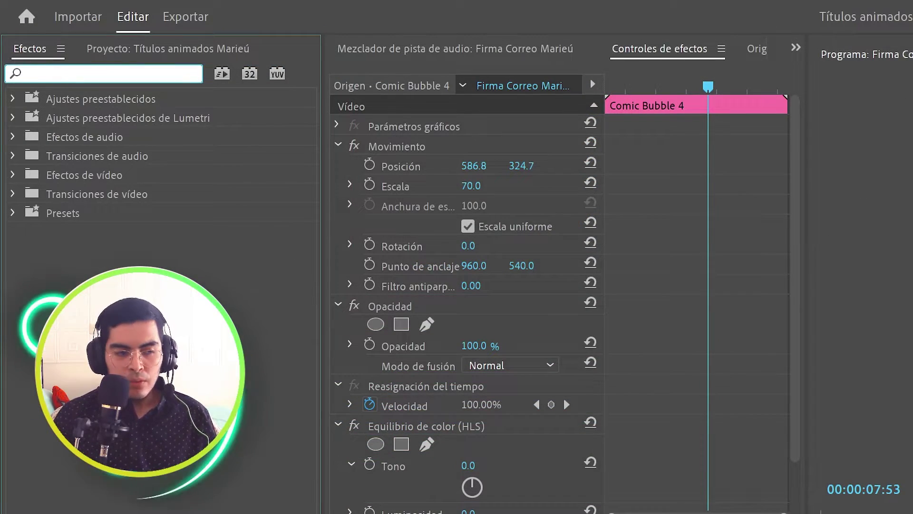
type("hls")
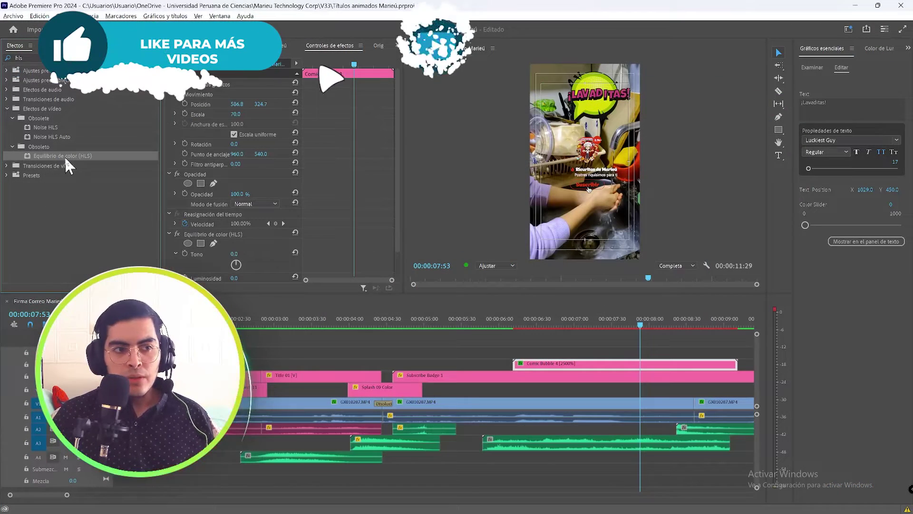
left_click_drag(65, 159, 540, 370)
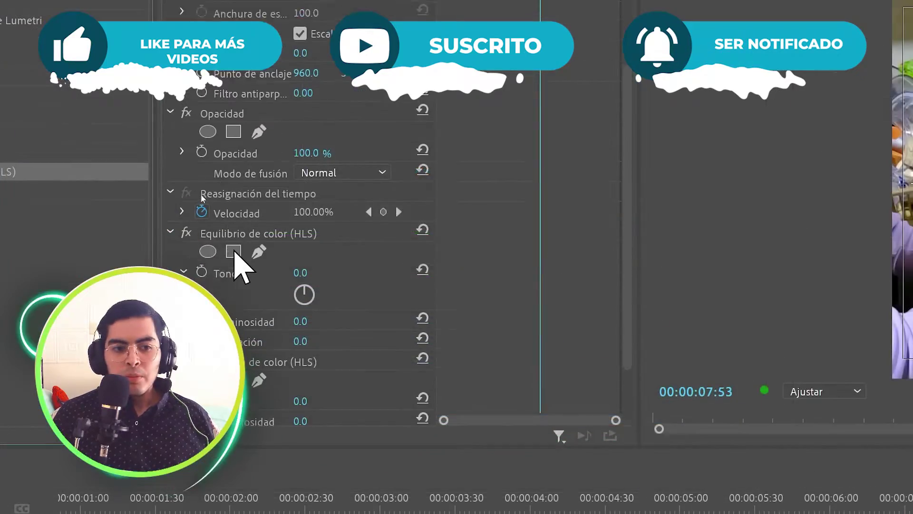
scroll(234, 252, "down", 3)
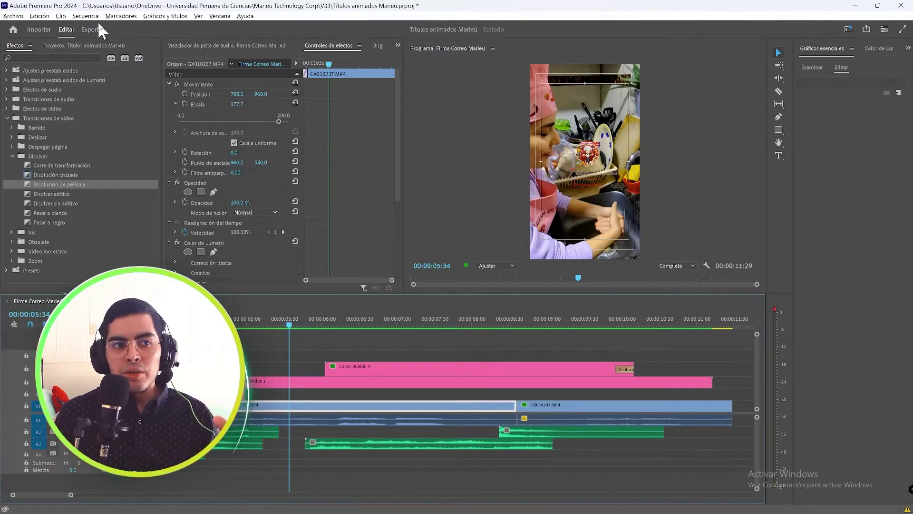
- Set the export to save Ricuritas de Marieú Short 1.mp4 in the V33 folder
left_click(99, 28)
left_click(244, 96)
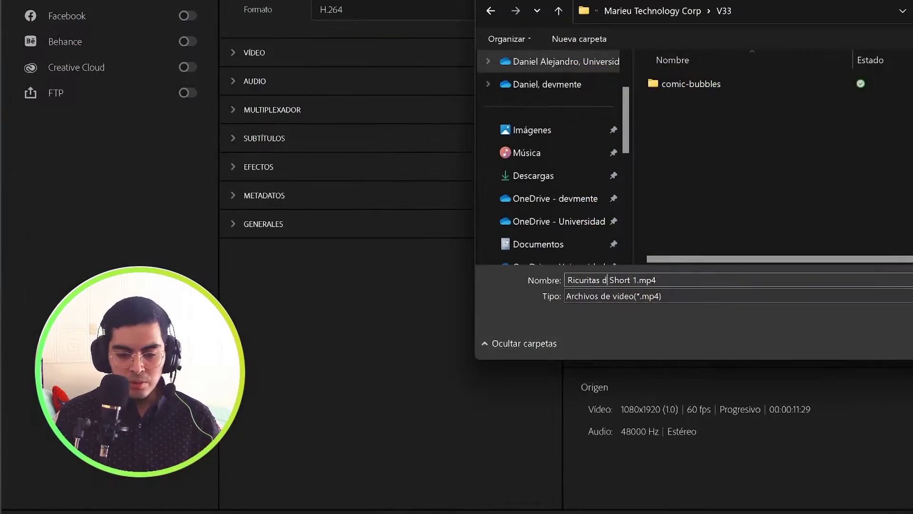
key("Return")
- Choose the YouTube 1080p Full HD preset and expand the VÍDEO settings
left_click(316, 150)
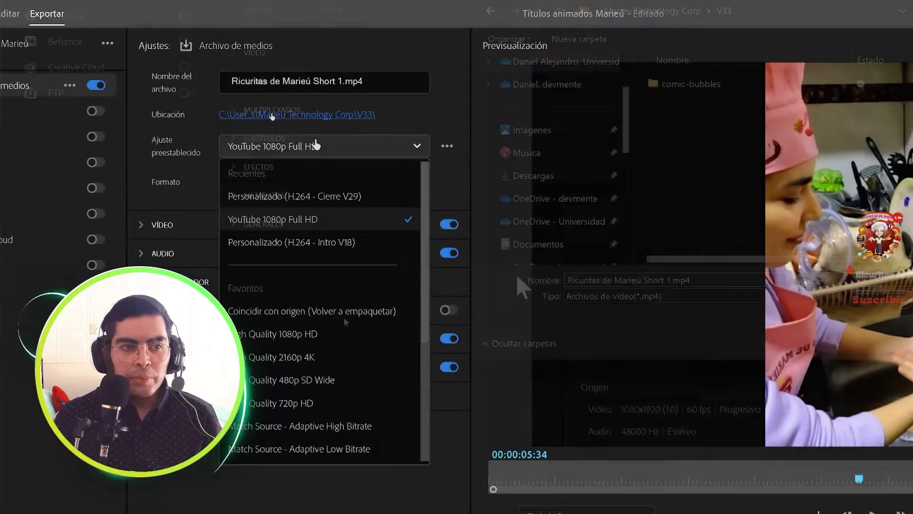
scroll(332, 340, "down", 5)
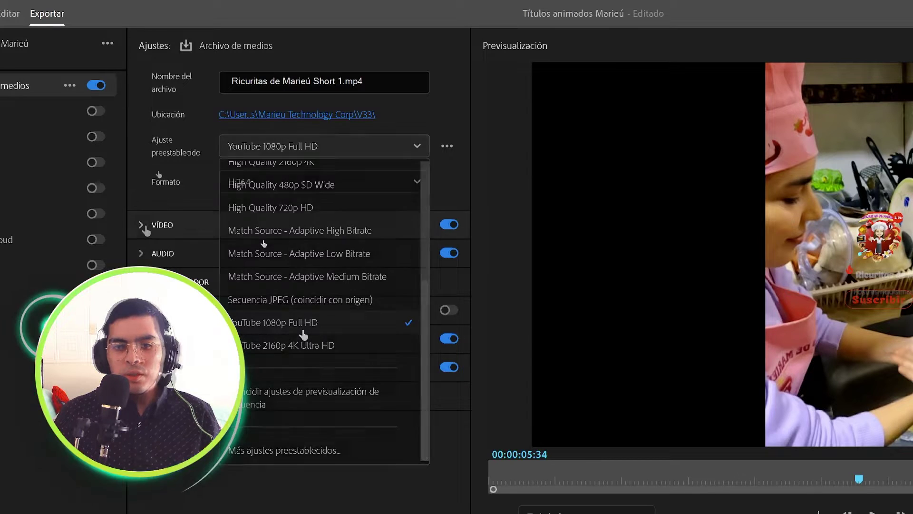
left_click(143, 225)
left_click(143, 225)
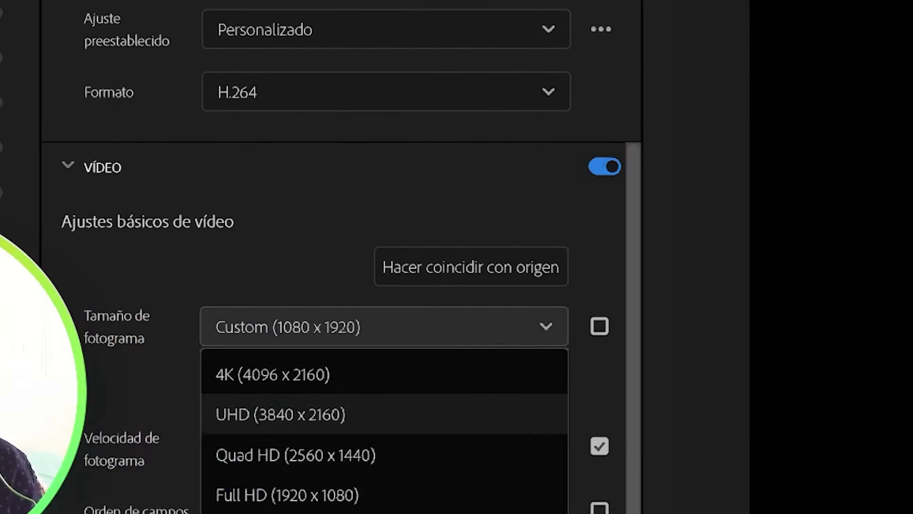
- Enter 1080 as the export frame width under Tamaño de fotograma
left_click(243, 389)
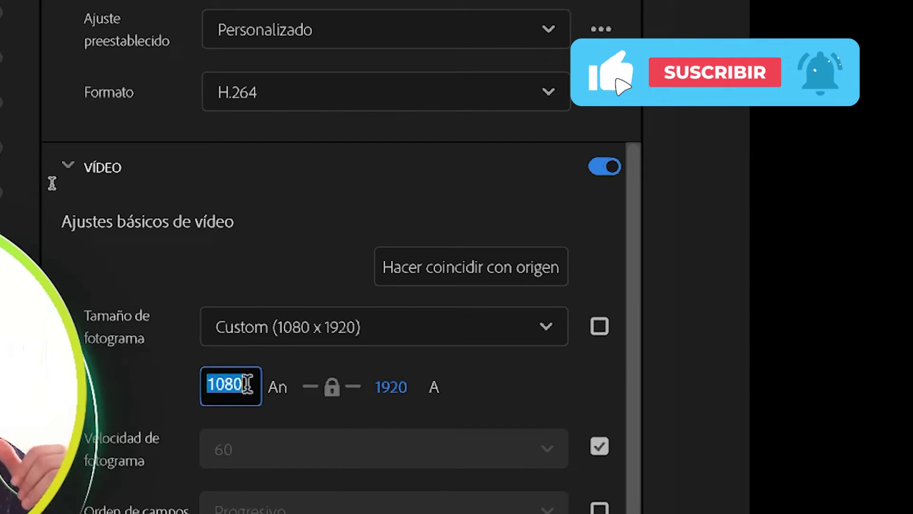
type("10")
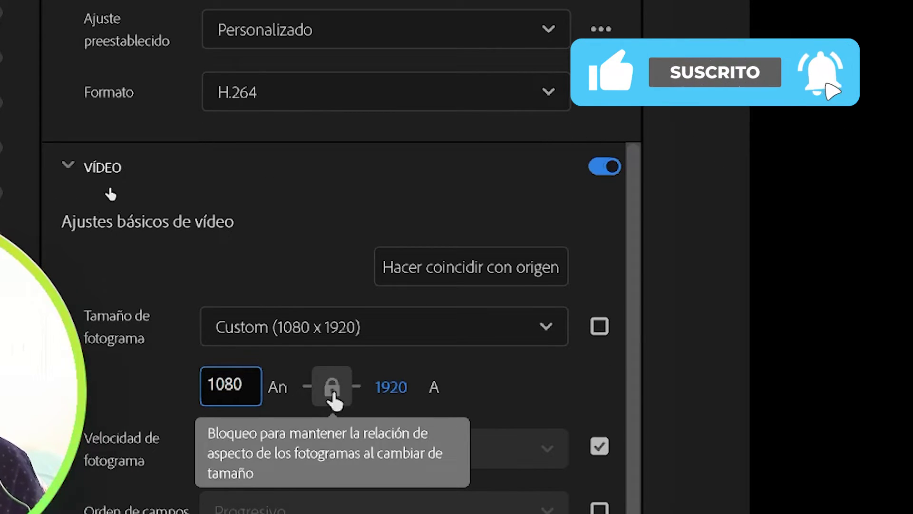